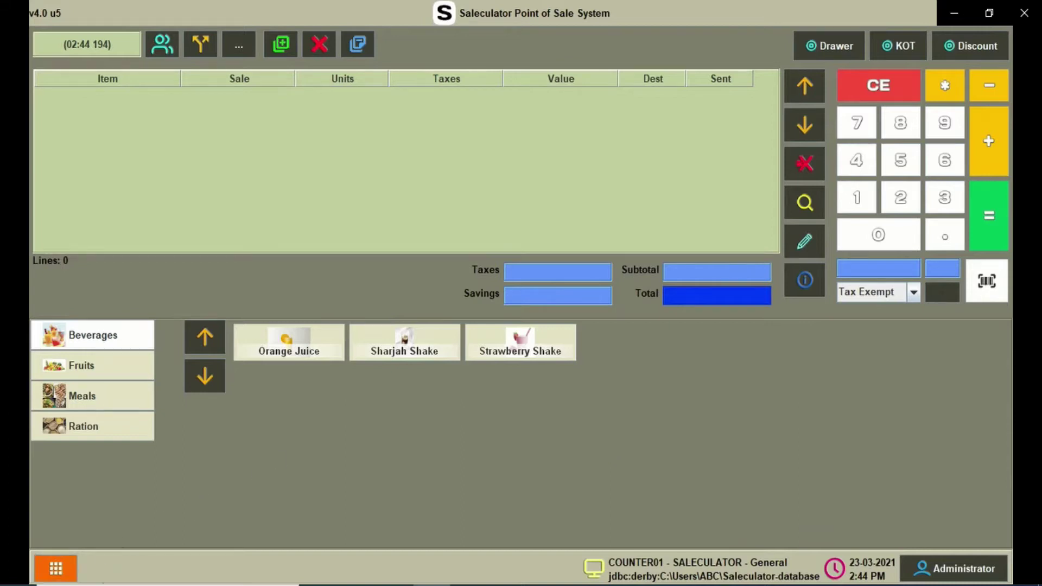
Open the main menu listing the Main, Administration and System sections
click(56, 568)
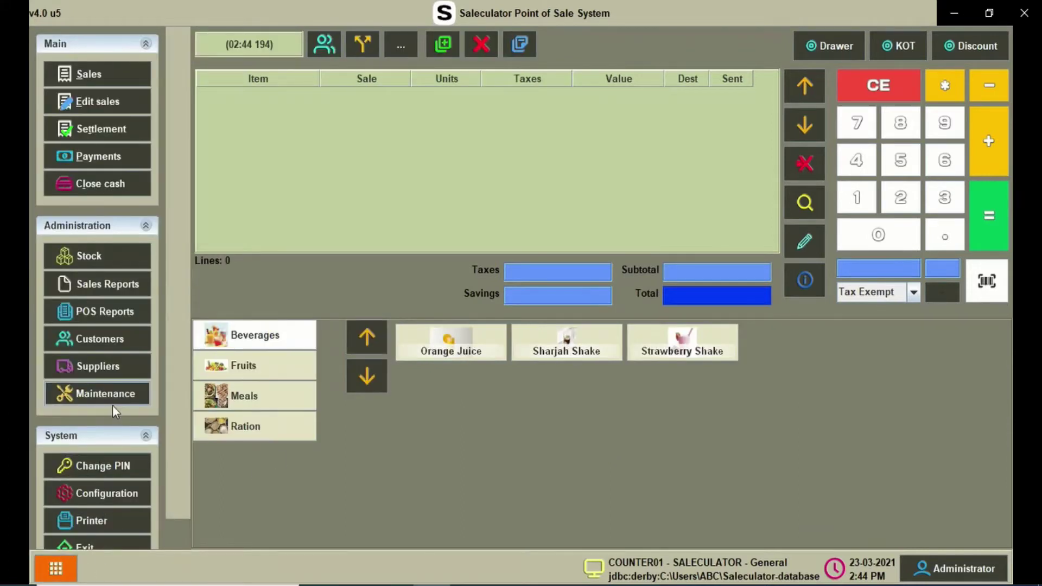
Open Configuration from the System section, leaving the database driver library path unchanged
click(106, 493)
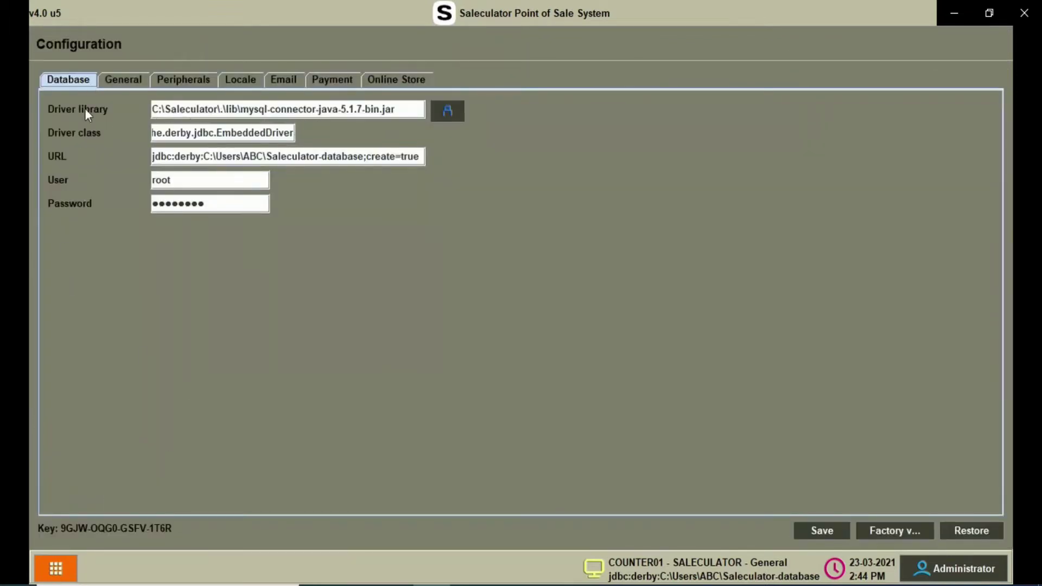
click(448, 111)
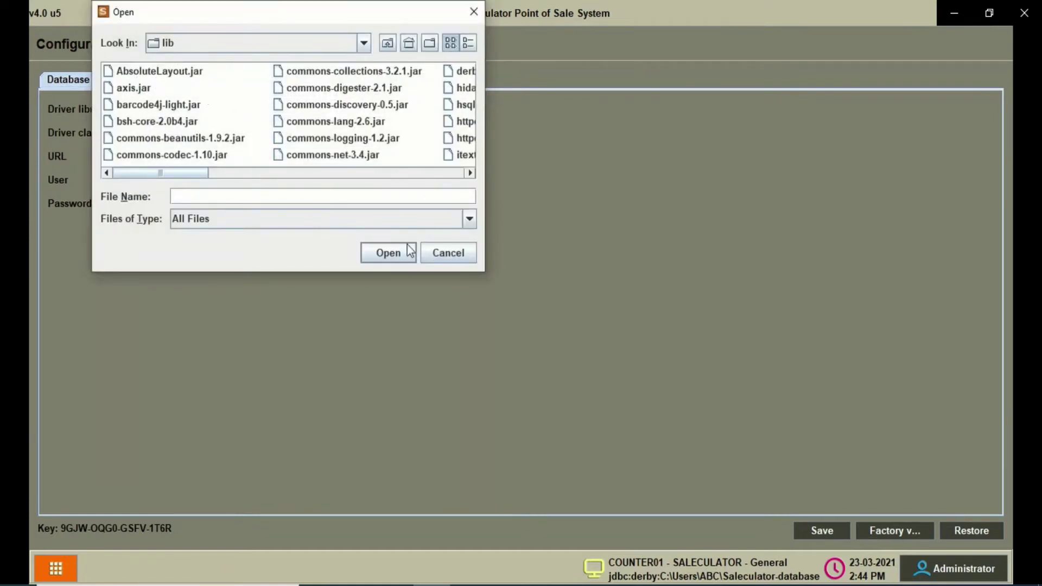
click(441, 253)
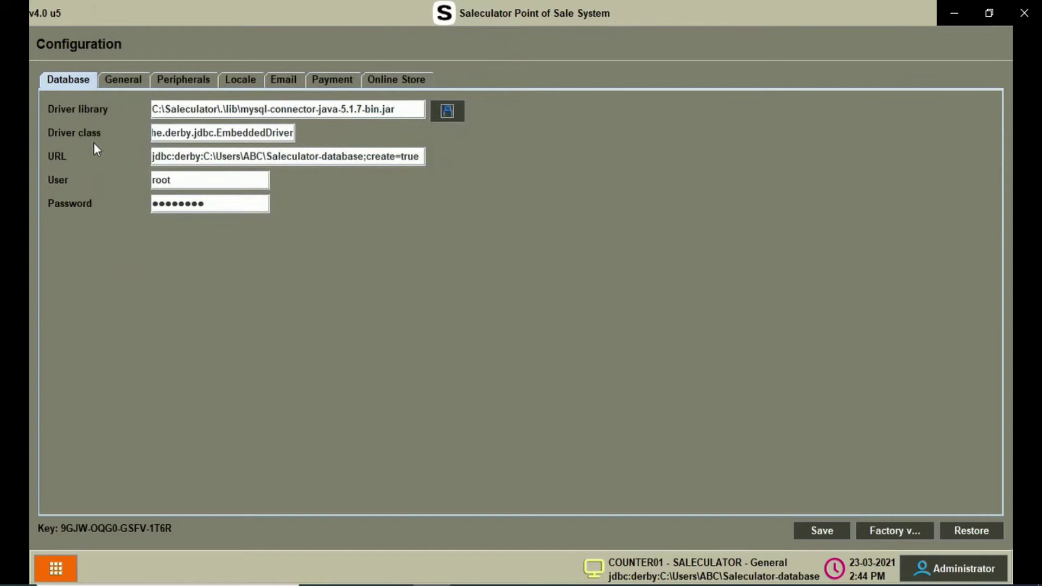
click(183, 180)
Show the General settings, keeping billing mode Standard and screen Fullscreen
click(124, 80)
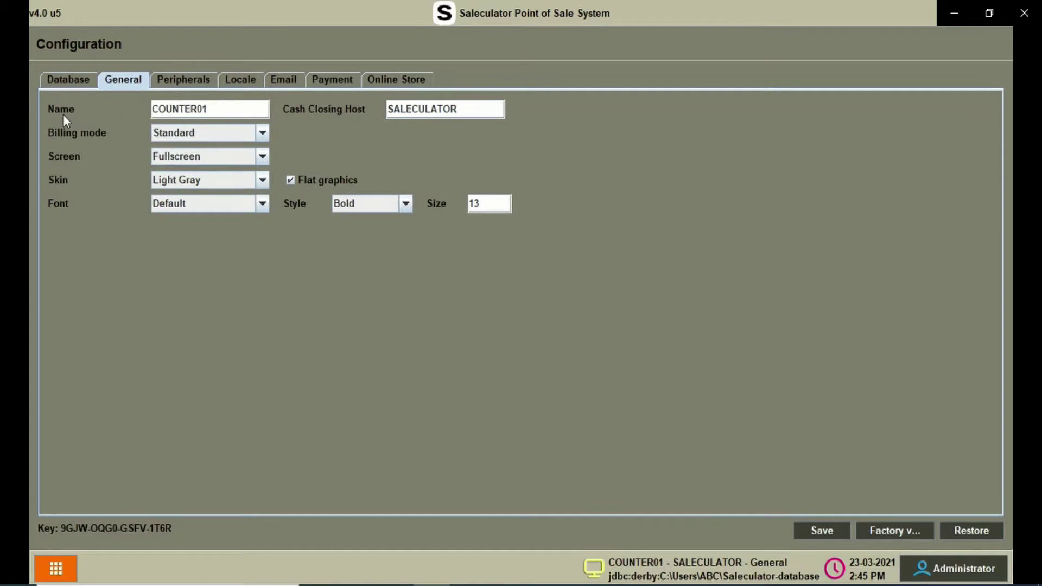
click(165, 136)
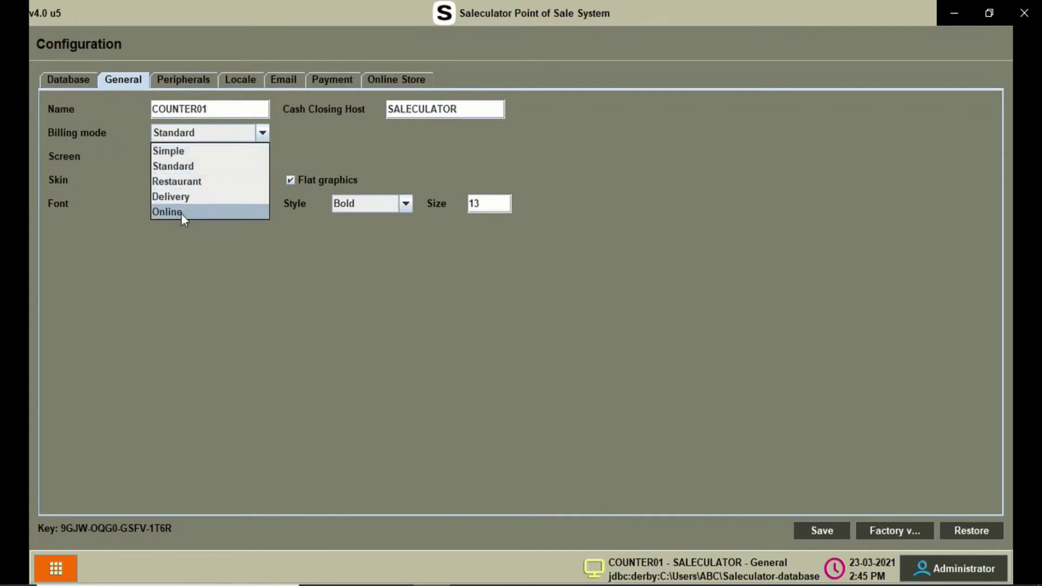
click(173, 166)
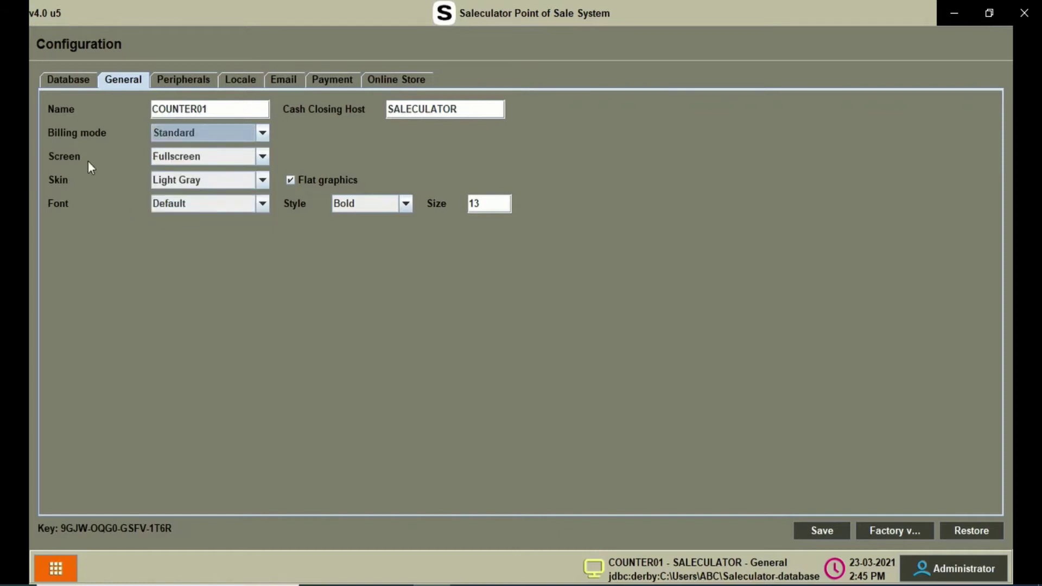
click(165, 157)
click(175, 191)
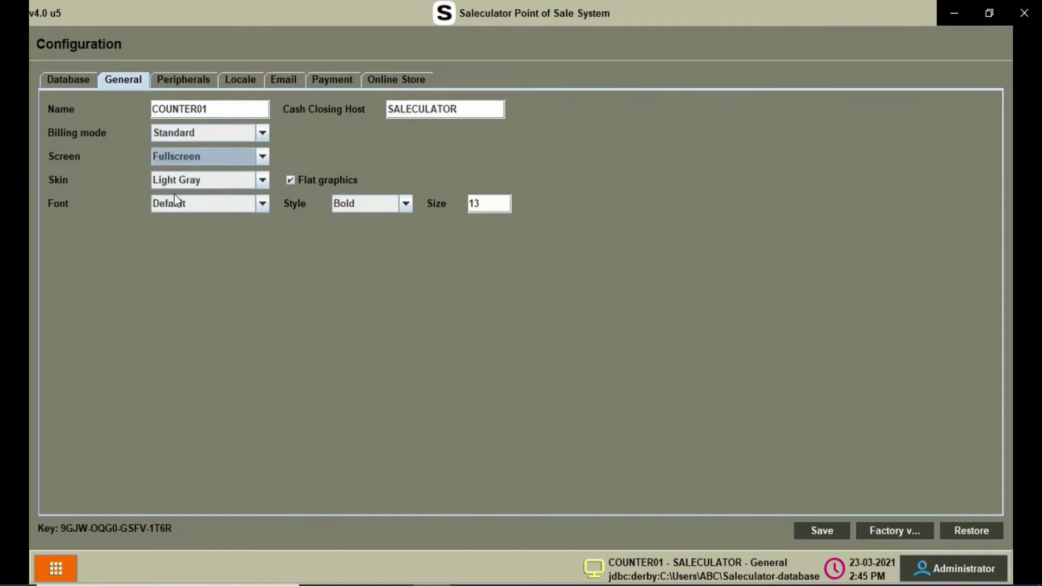
Review skin, font and style options, keeping Light Gray, Default and Bold
click(176, 180)
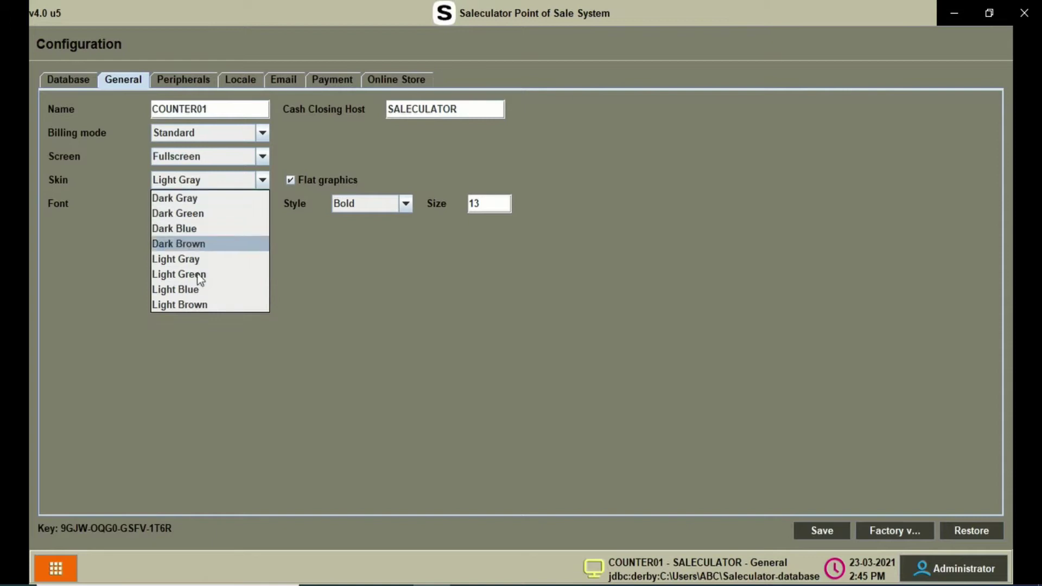
click(119, 294)
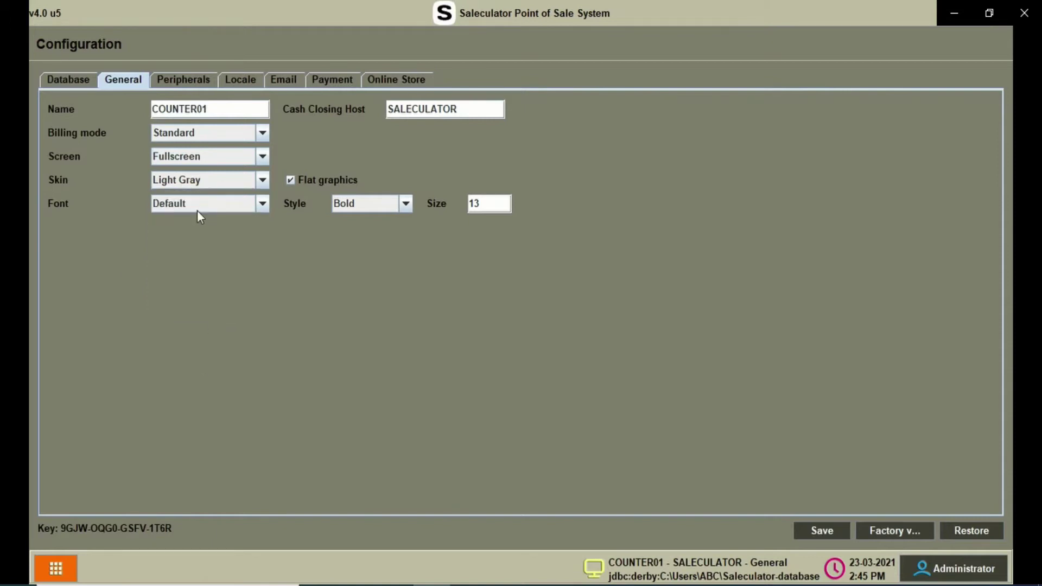
click(197, 210)
click(106, 219)
click(387, 202)
click(485, 223)
Show the Peripherals settings, keeping customer display as screen and printer as epson
click(206, 84)
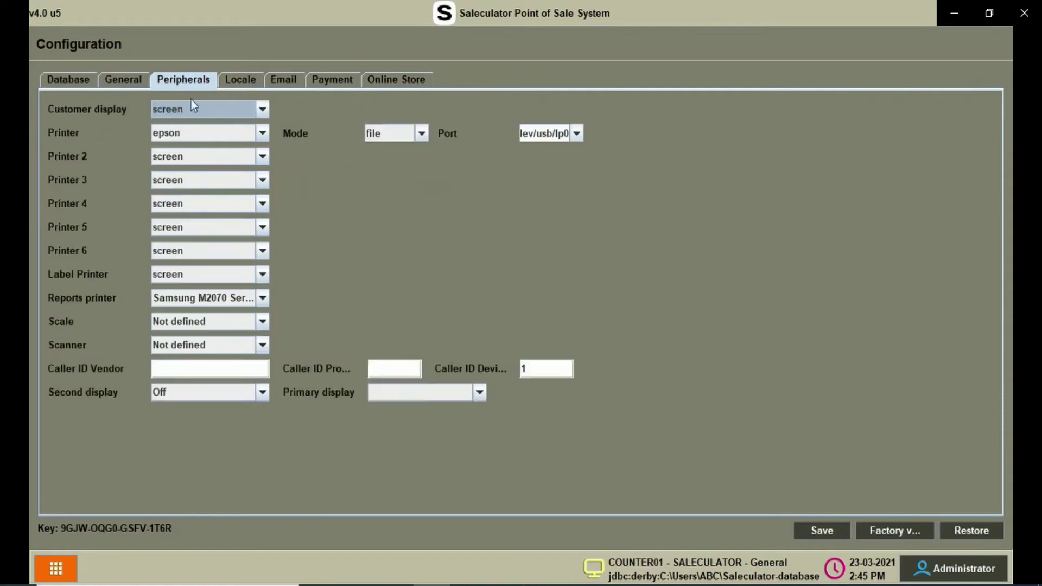
click(204, 111)
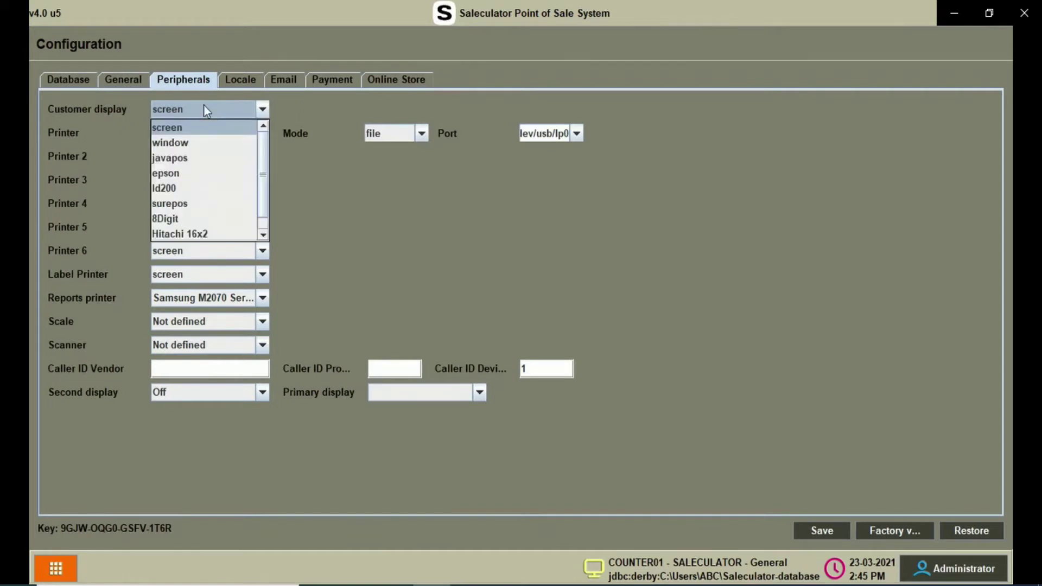
click(173, 131)
click(200, 115)
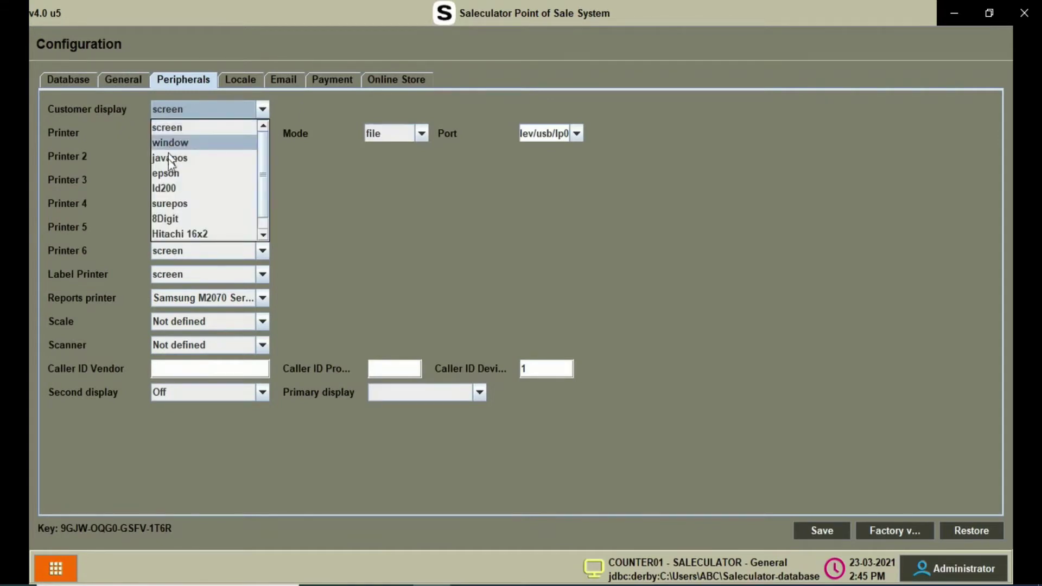
click(119, 133)
click(177, 136)
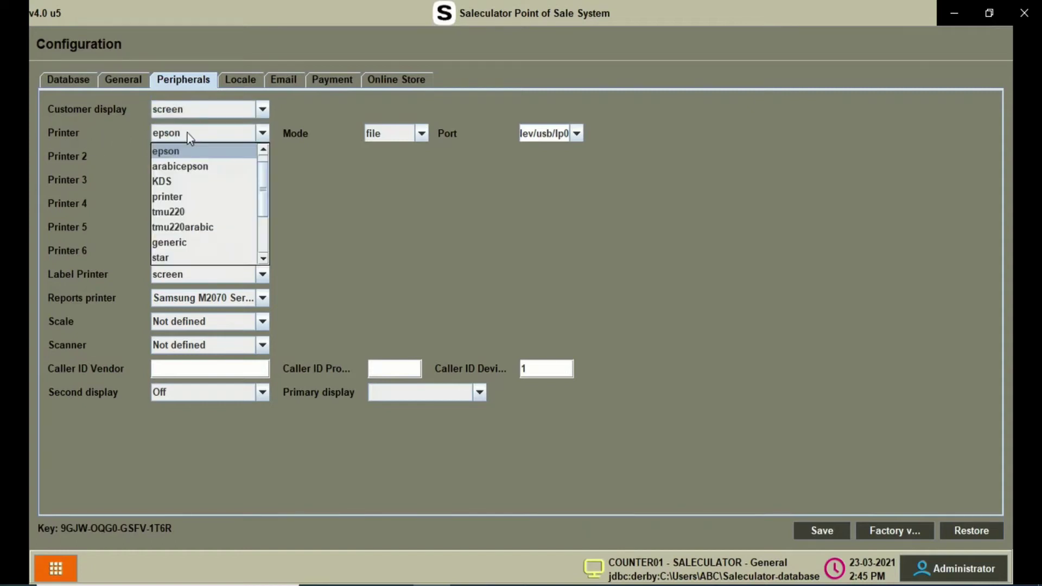
click(176, 136)
click(177, 136)
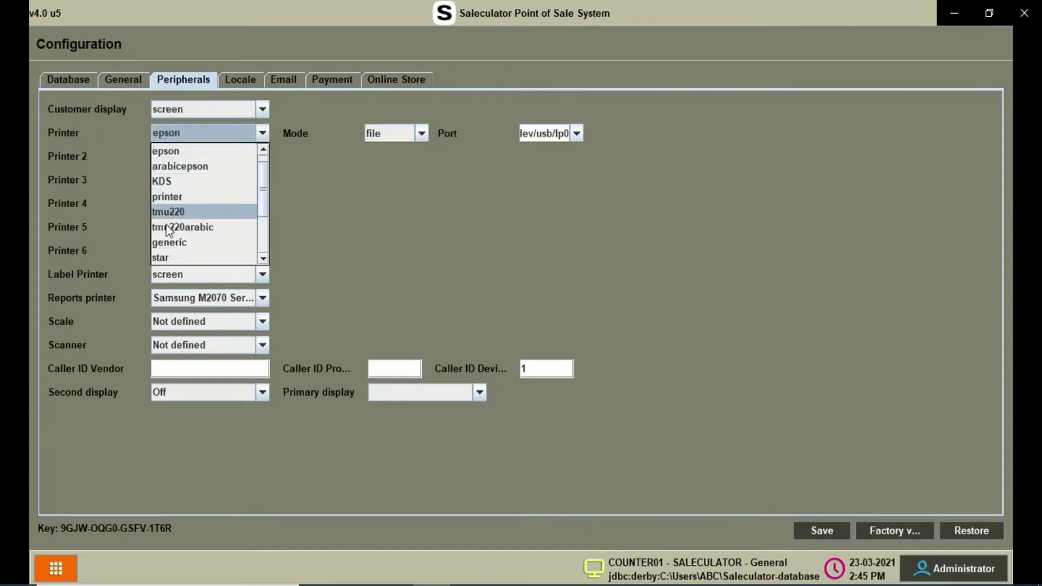
click(304, 144)
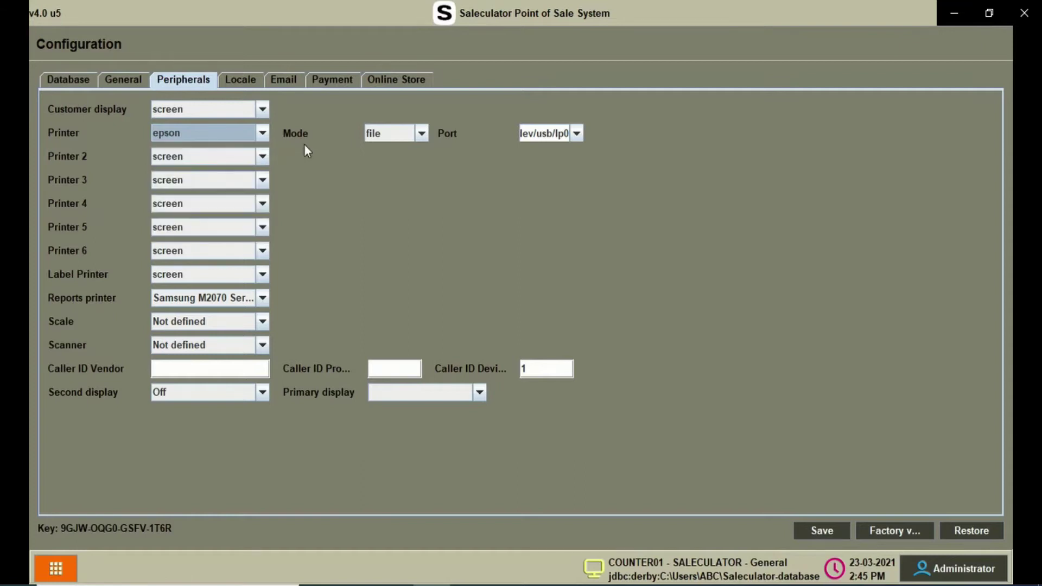
Review the printer mode and port options, keeping file mode and /dev/usb/lp0
click(382, 137)
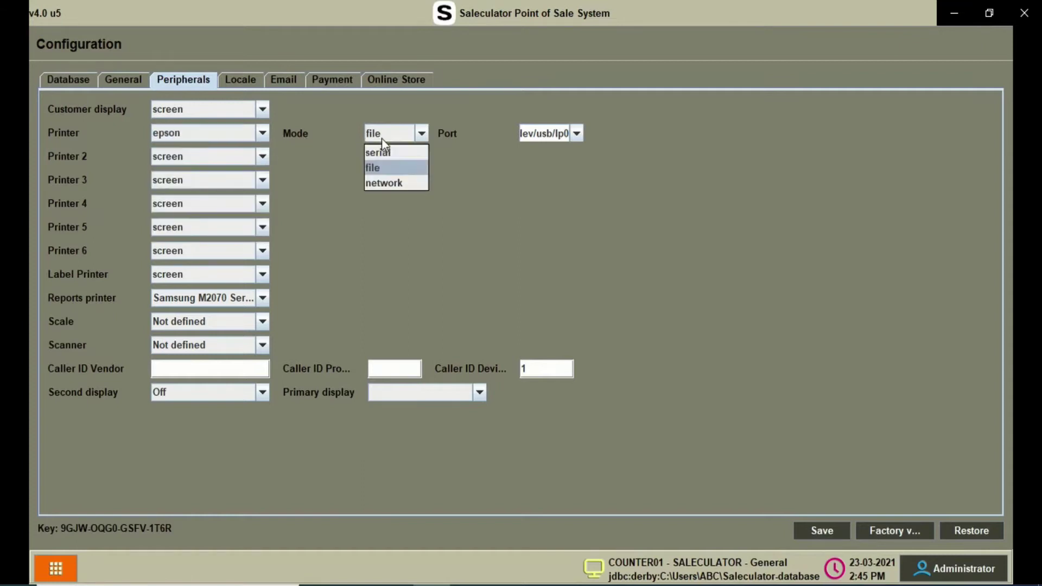
click(380, 167)
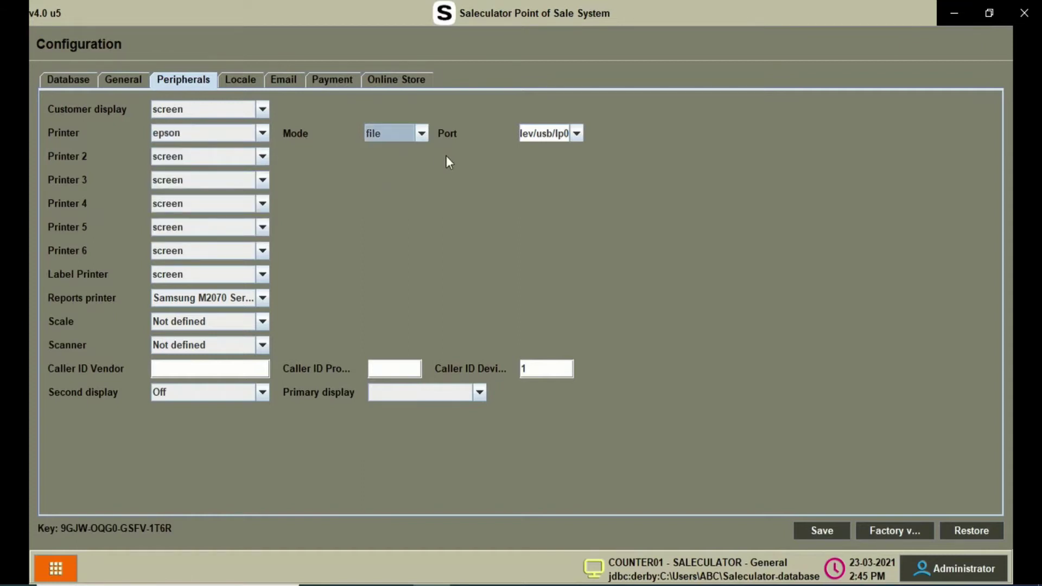
click(558, 133)
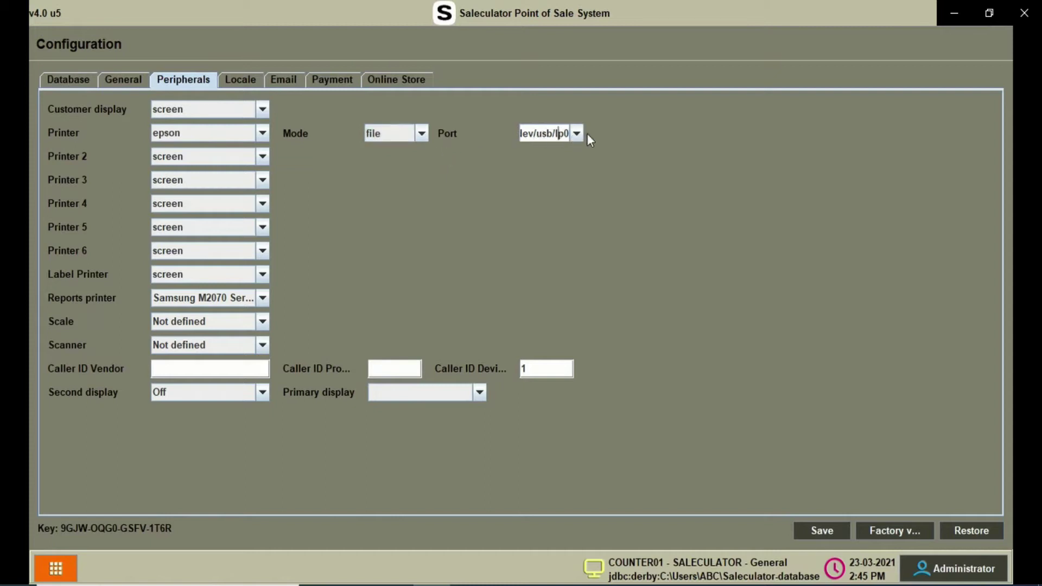
click(576, 134)
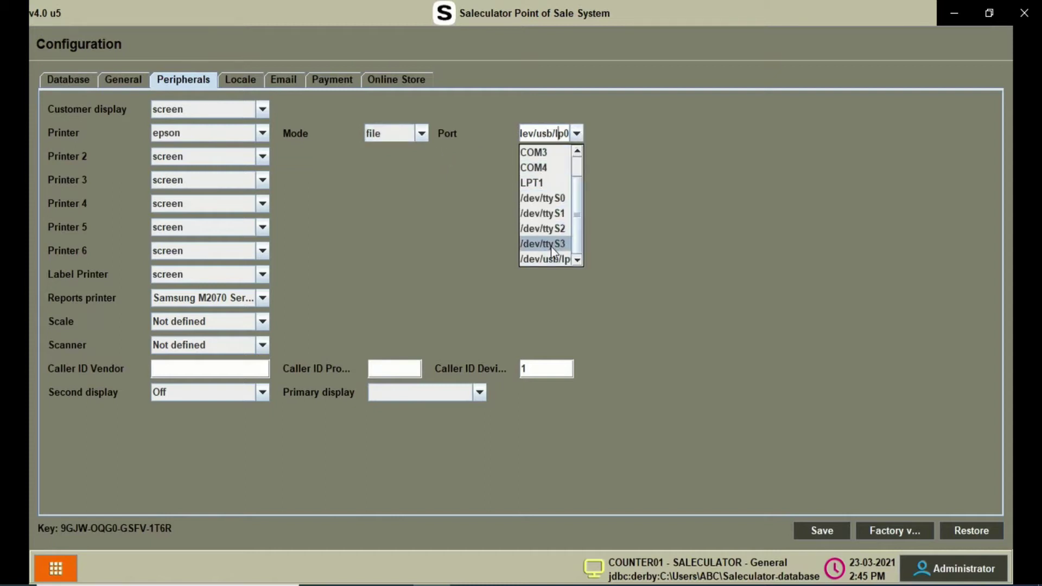
click(618, 160)
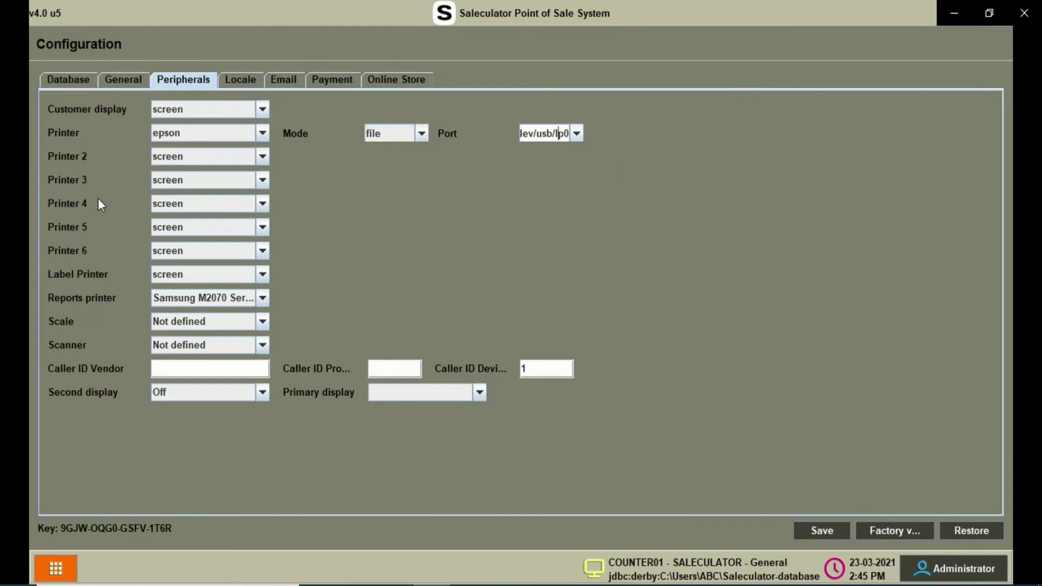
Review Printer 2, label printer and reports printer options, keeping the label printer as screen
click(192, 158)
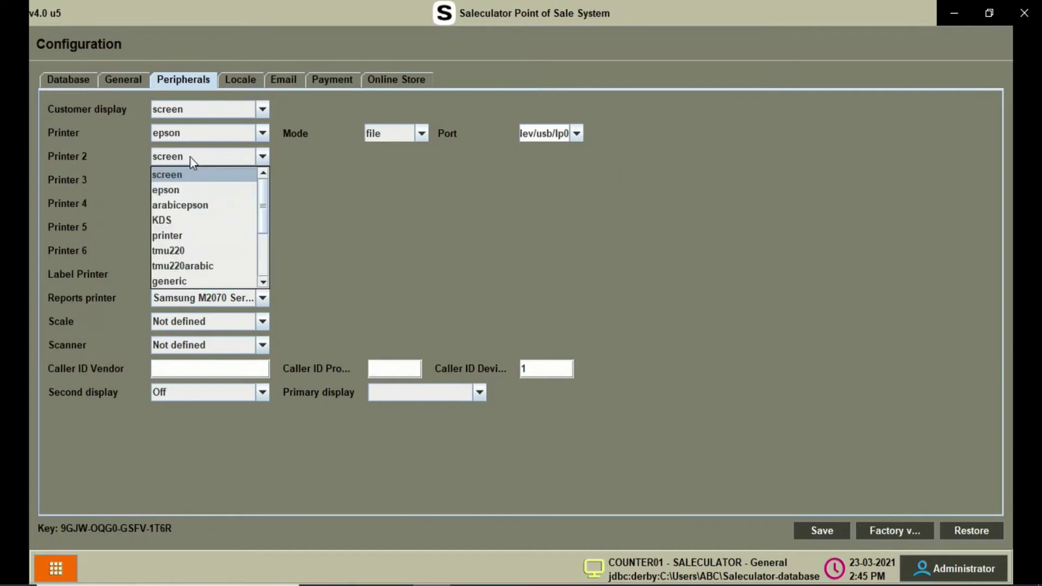
click(122, 251)
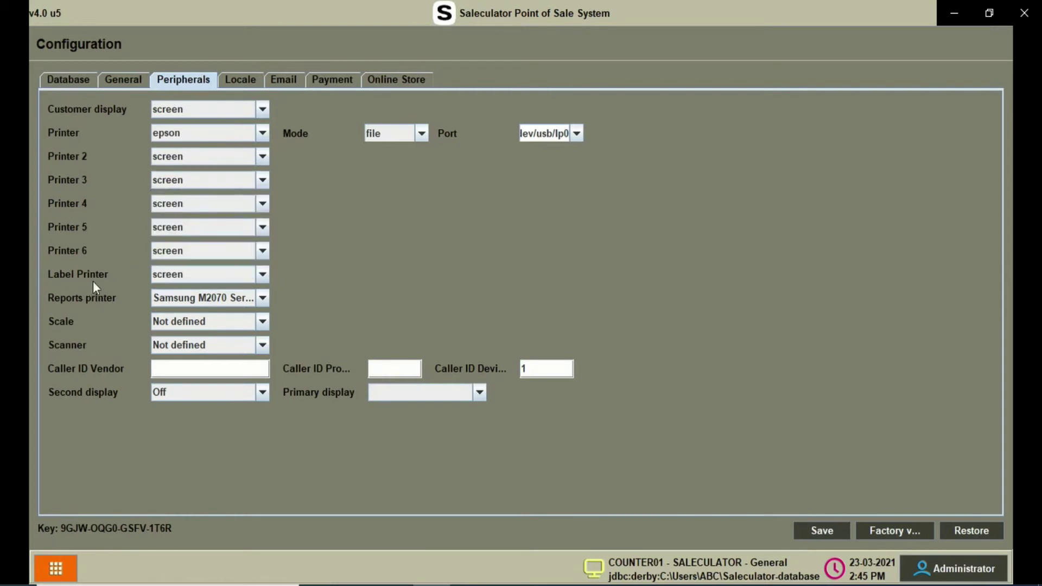
click(169, 276)
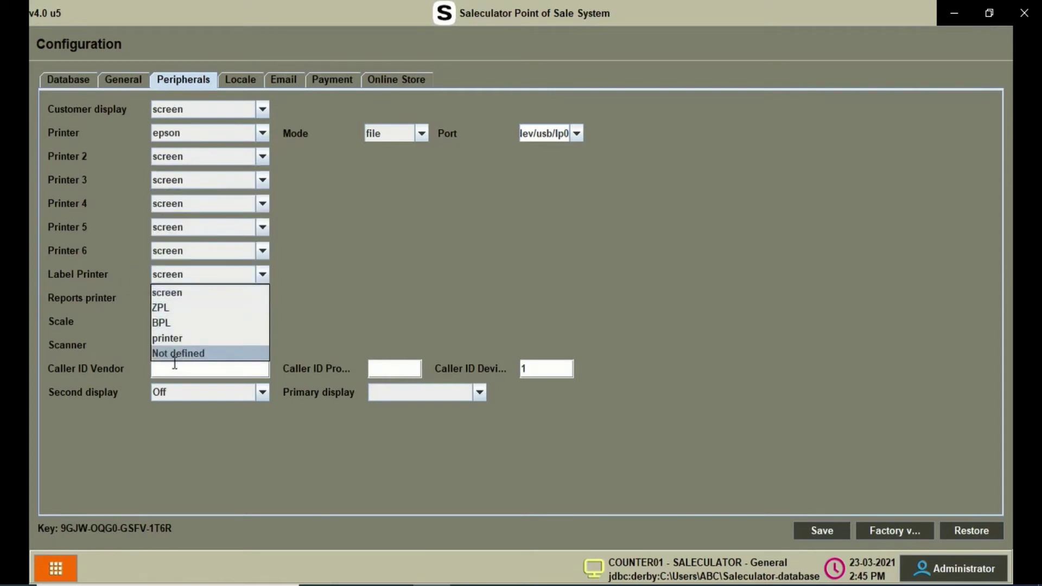
click(112, 333)
click(180, 300)
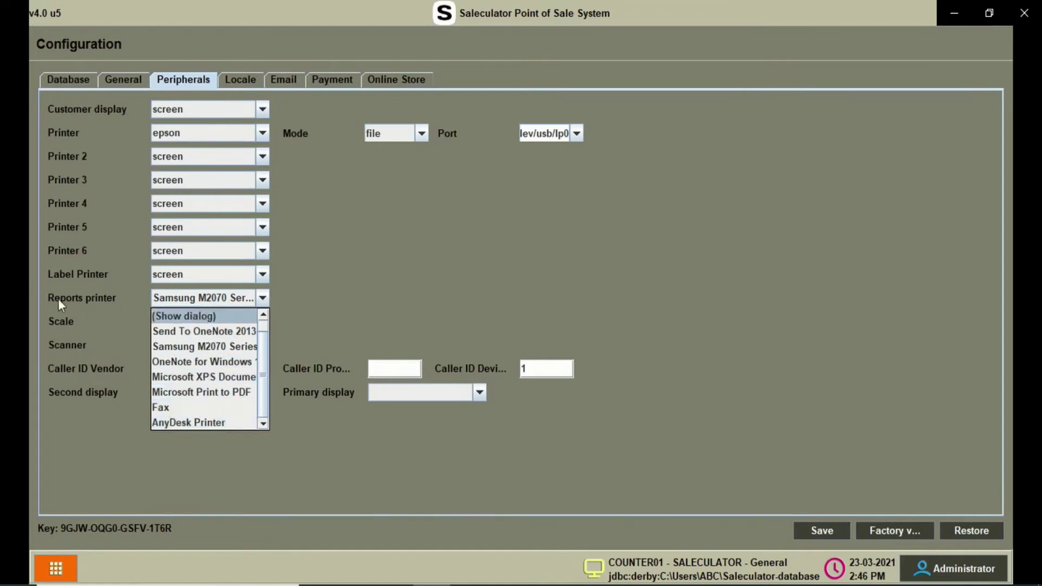
click(95, 328)
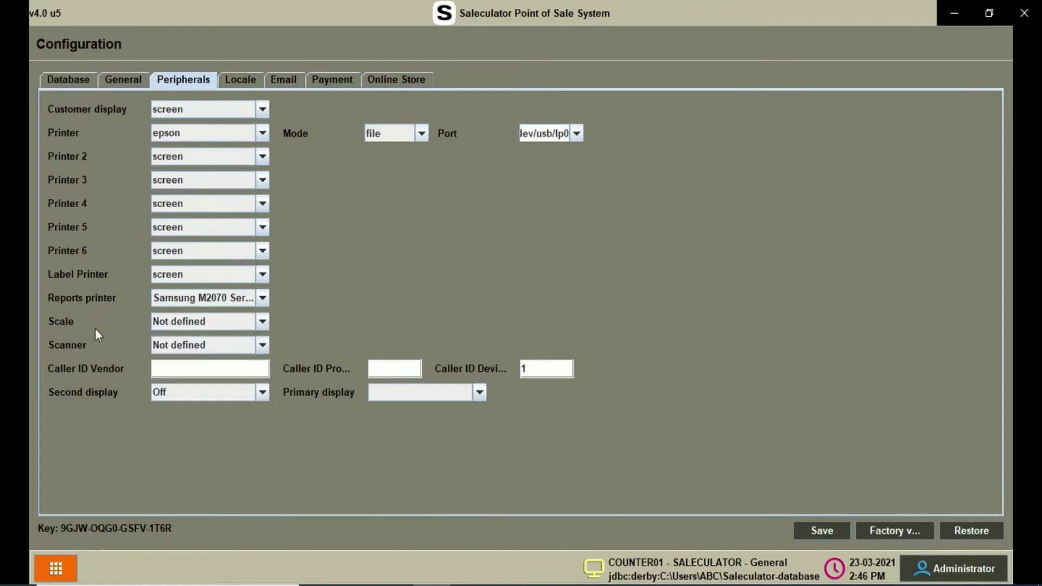
Check scale and scanner lists, keeping both Not defined, and visit the Caller ID fields
click(198, 326)
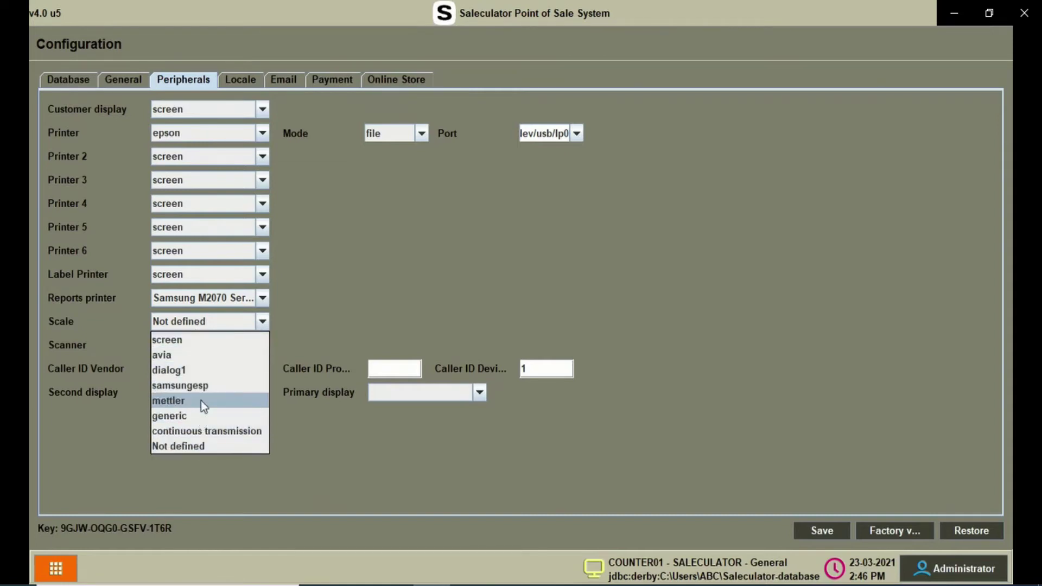
click(83, 335)
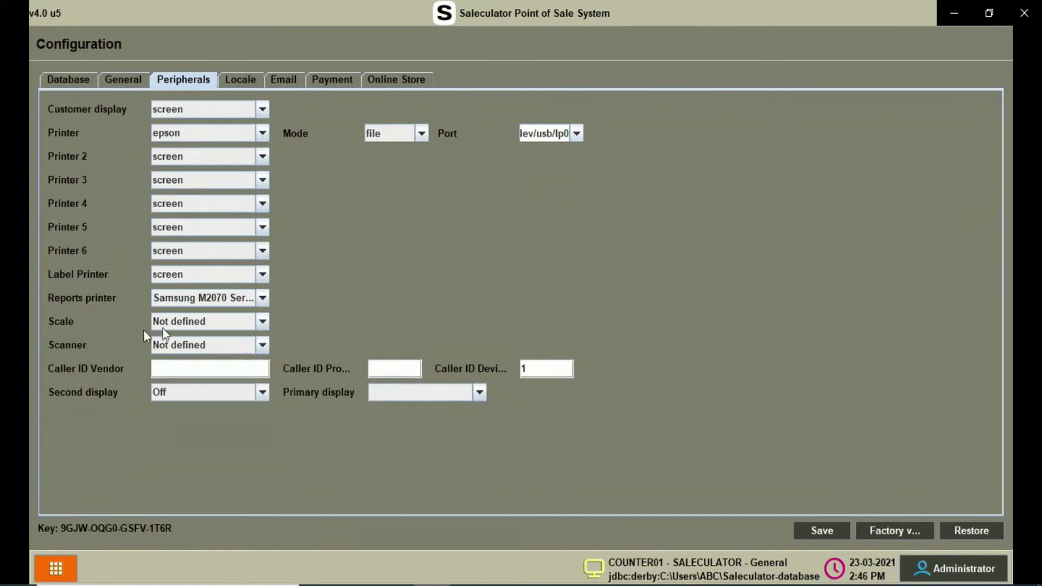
click(200, 347)
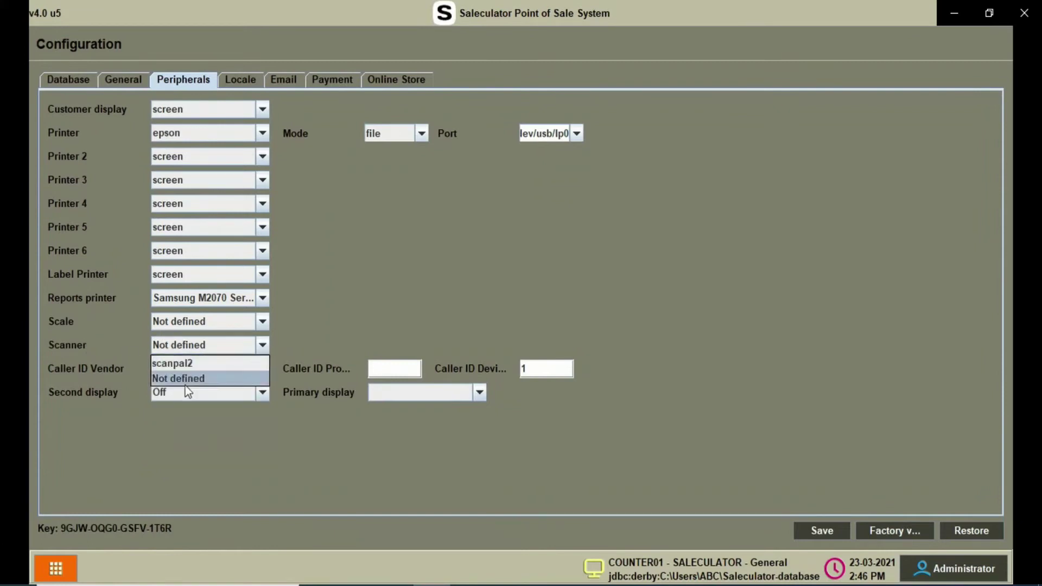
click(95, 349)
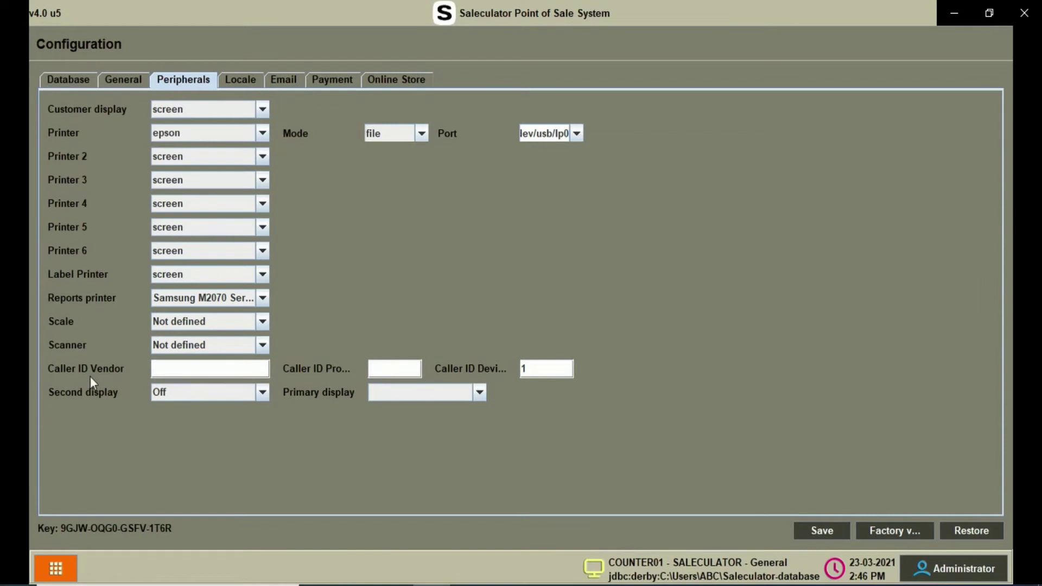
click(228, 373)
click(381, 369)
Review second and primary display choices, keeping the second display Off
click(181, 395)
click(122, 422)
click(411, 394)
click(304, 421)
Show the Locale settings, keeping English (India) and Integer format (Default)
click(240, 80)
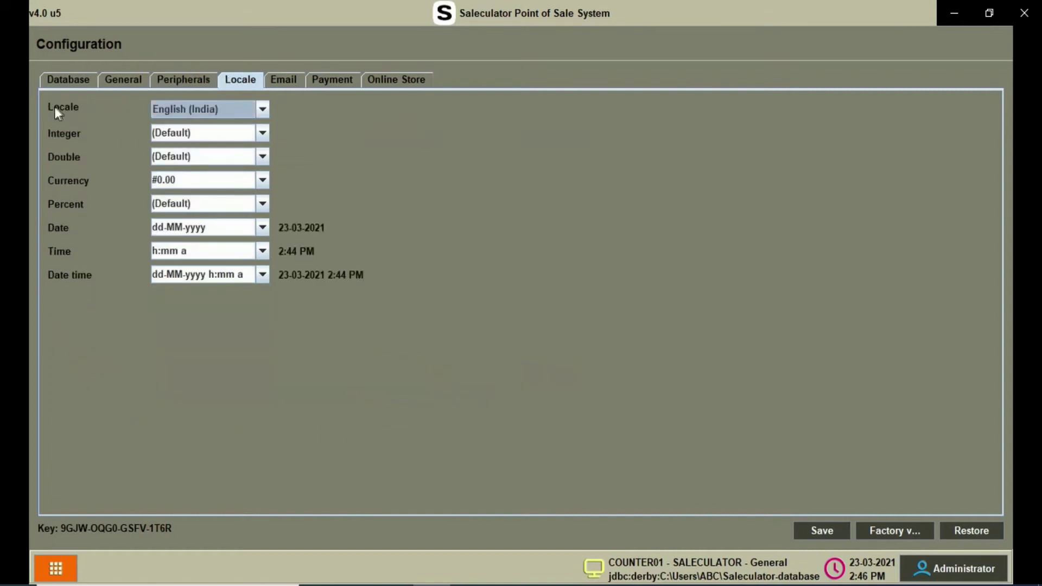
click(196, 112)
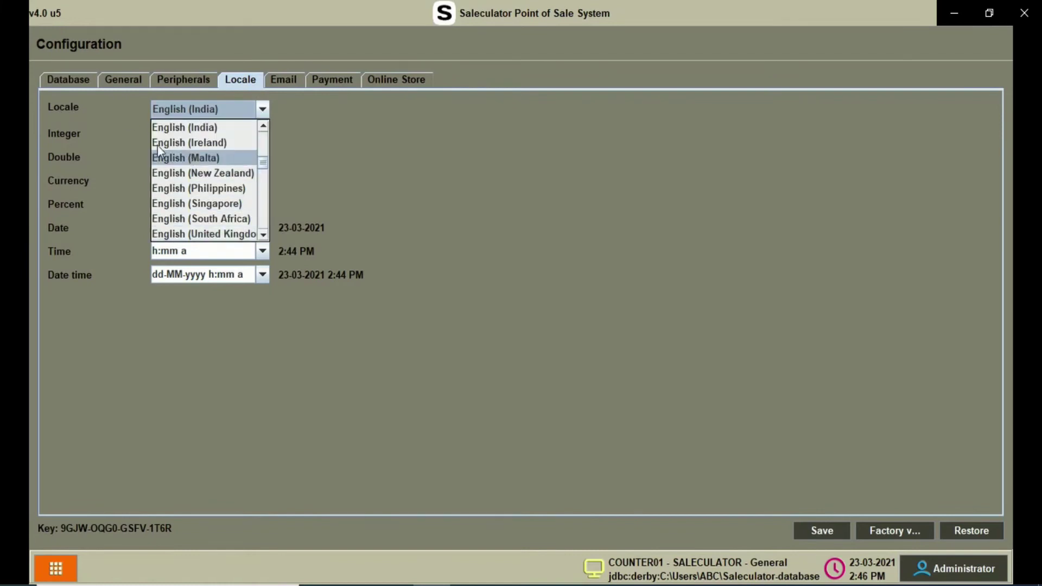
click(127, 145)
click(164, 135)
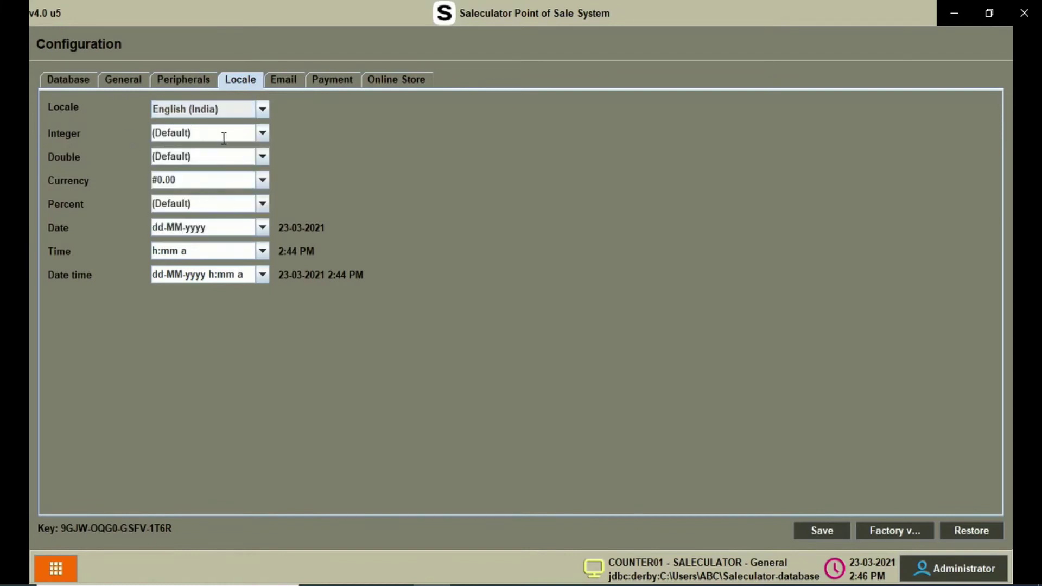
click(264, 134)
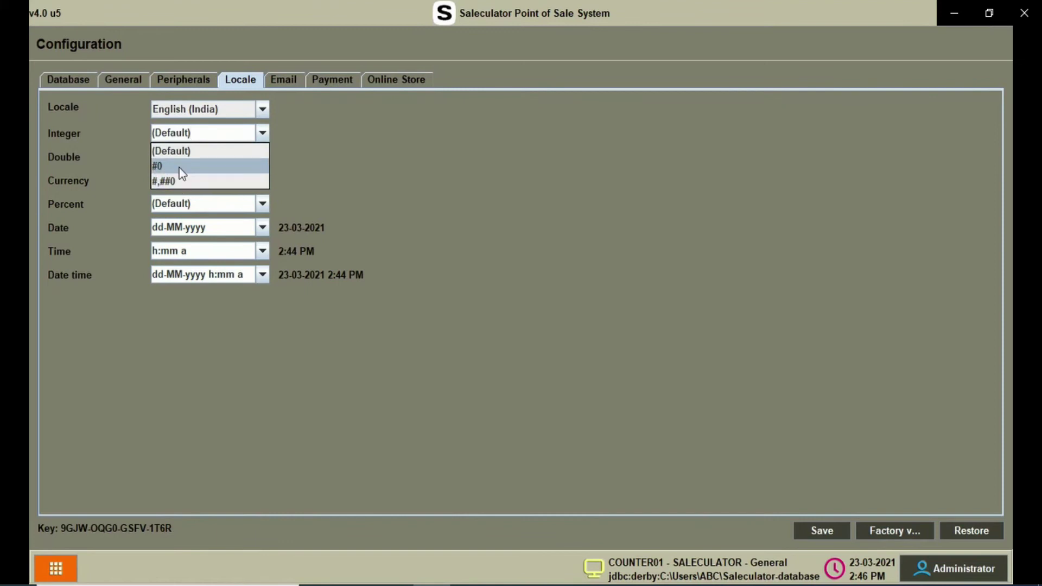
click(123, 196)
Review double, currency and percent formats, keeping (Default), #0.00 and (Default)
click(262, 156)
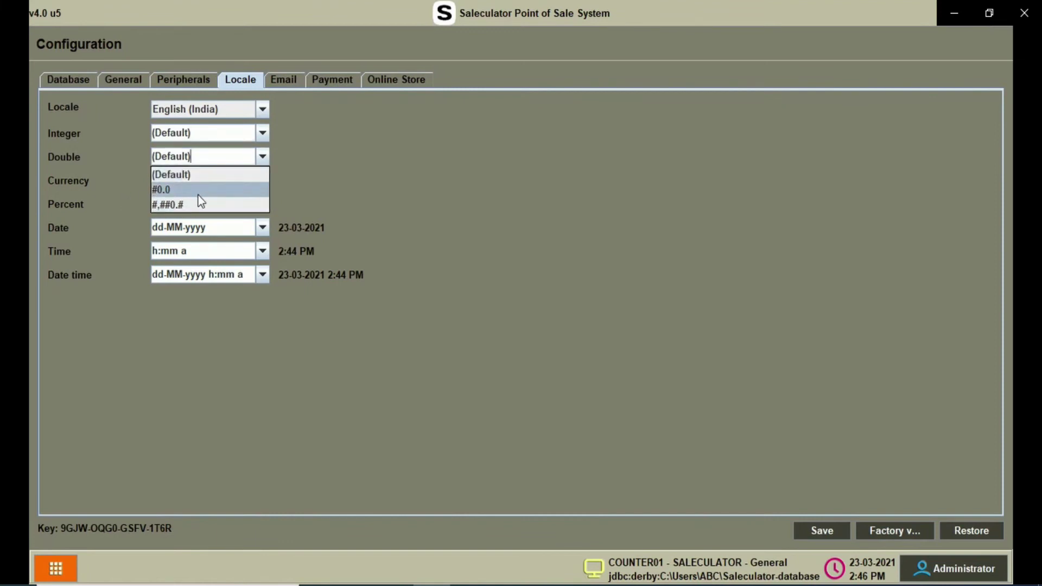
click(114, 206)
click(263, 183)
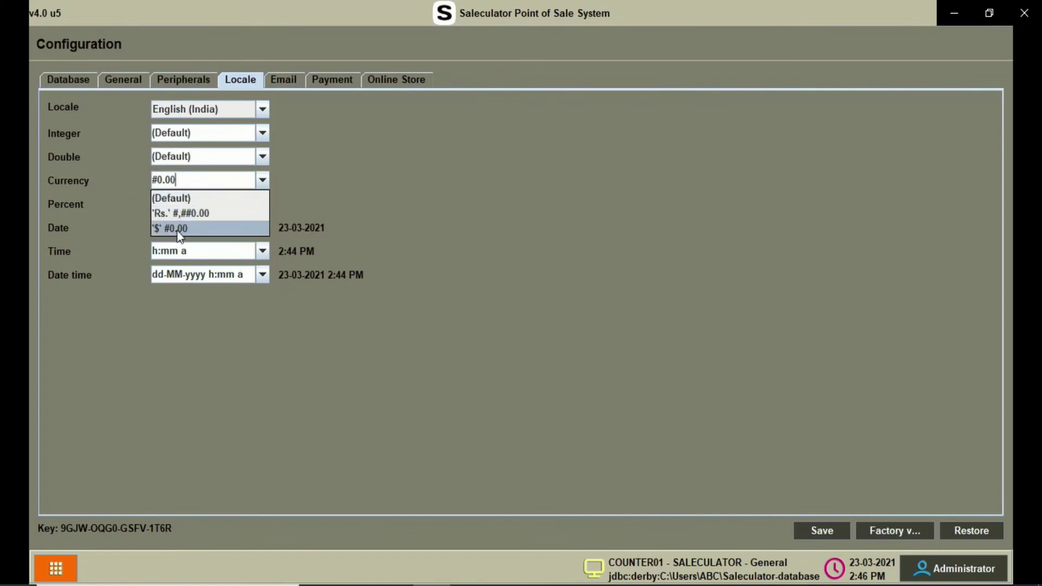
click(119, 228)
click(263, 204)
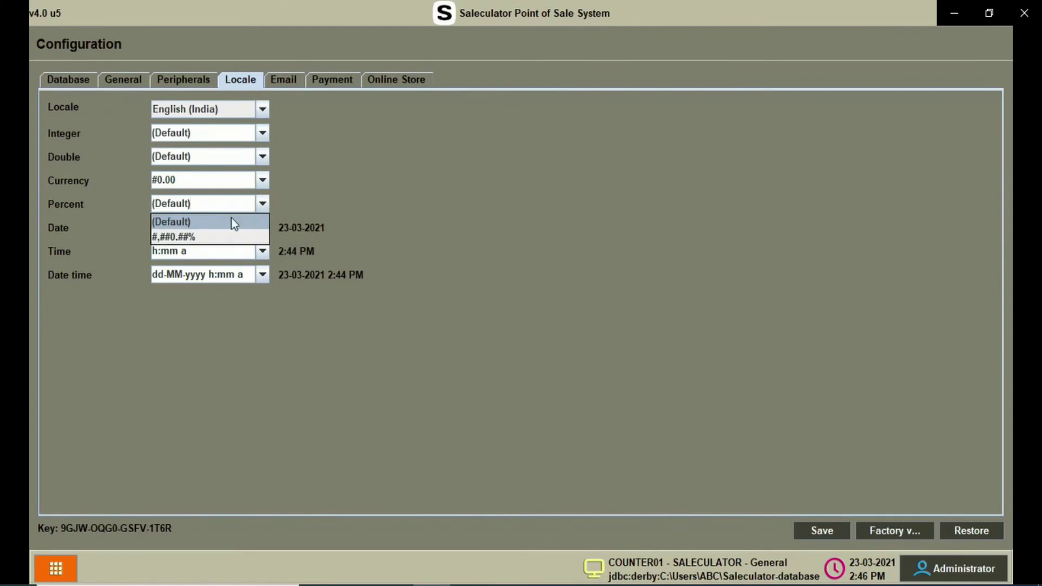
click(120, 249)
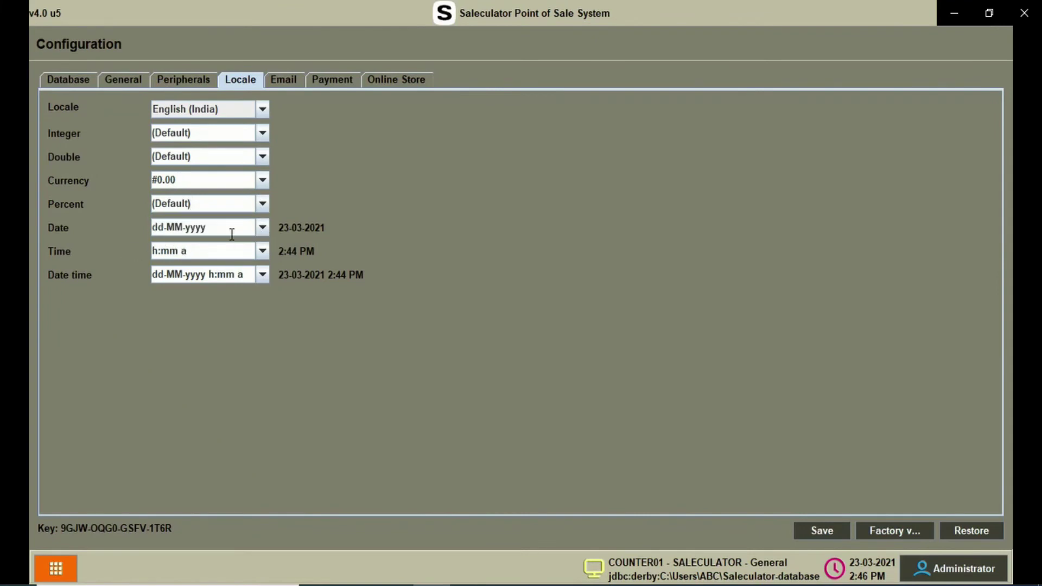
Review date, time and date-time formats, keeping dd-MM-yyyy, h:mm a and dd-MM-yyyy h:mm a
click(261, 232)
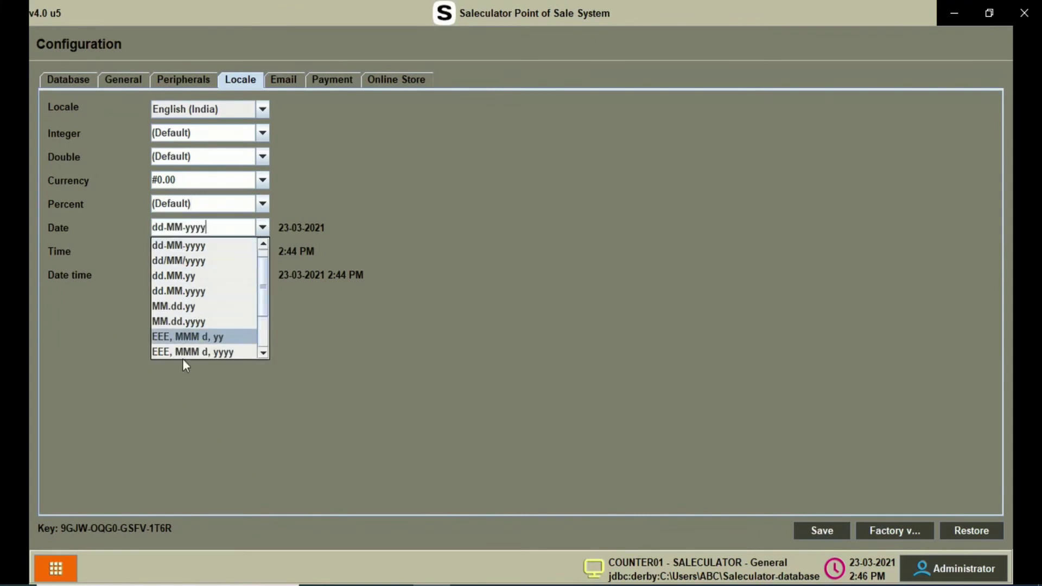
click(145, 333)
click(262, 250)
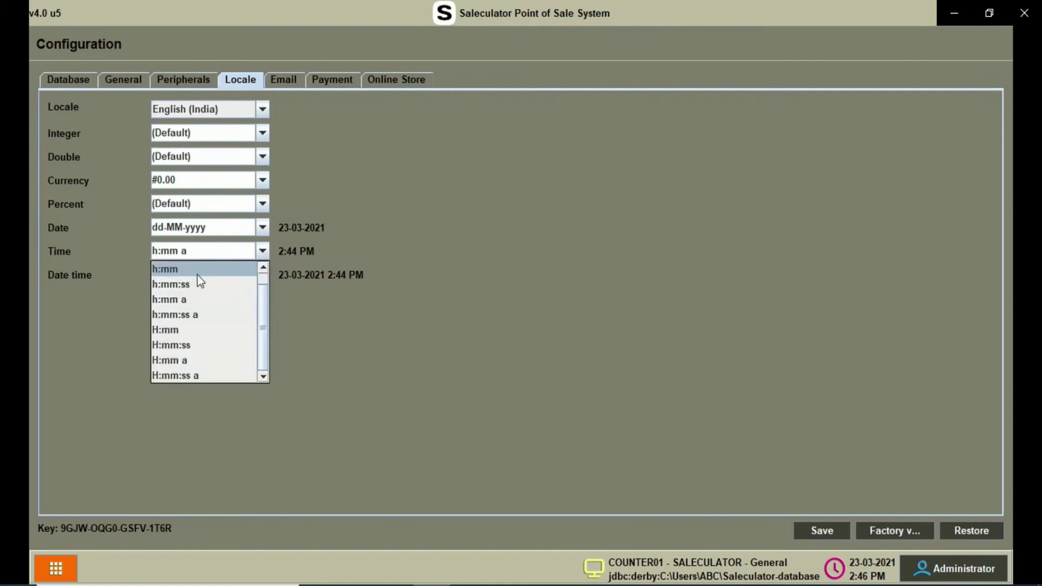
click(122, 360)
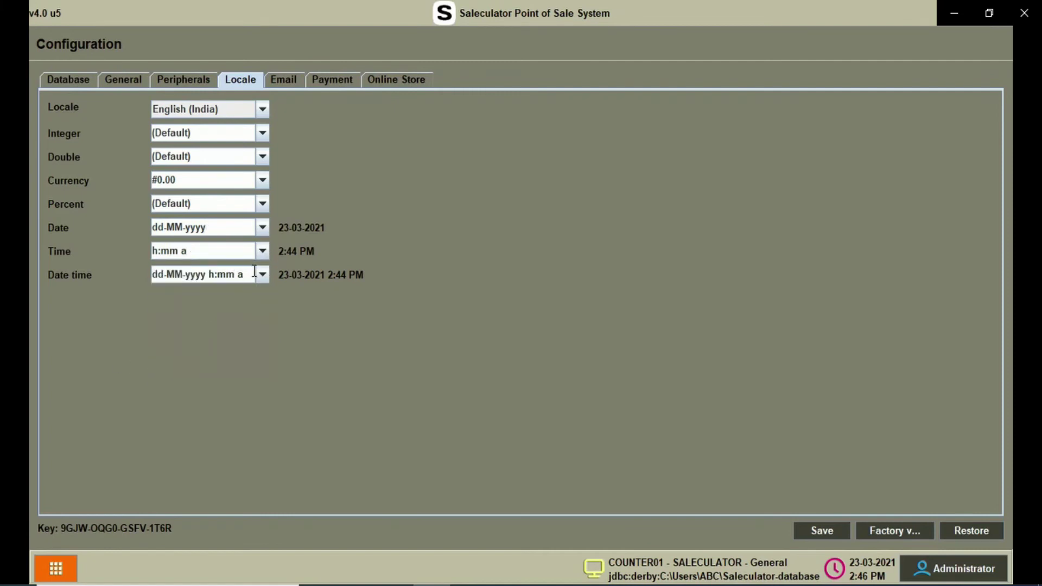
click(261, 275)
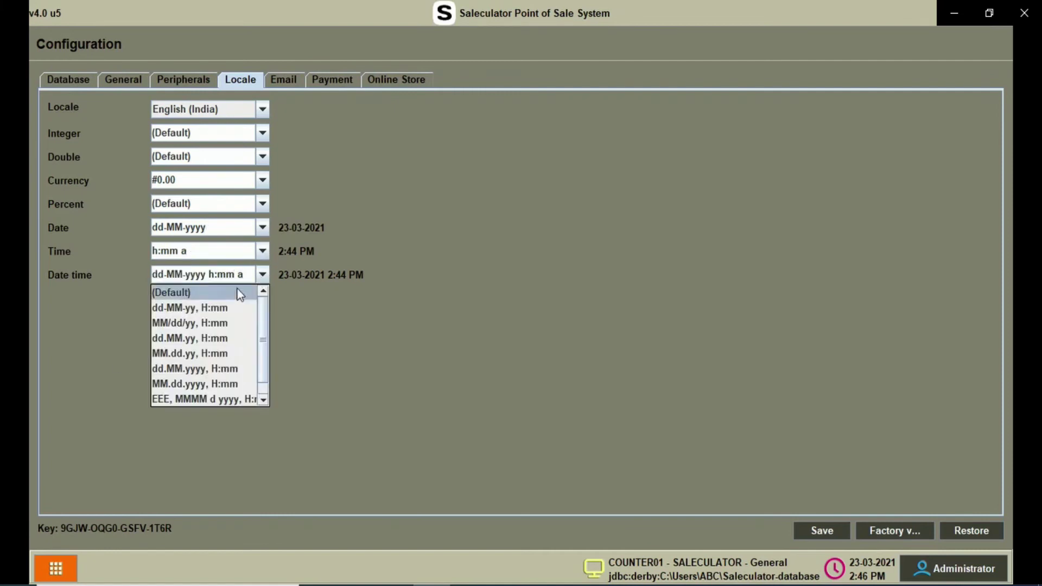
click(35, 351)
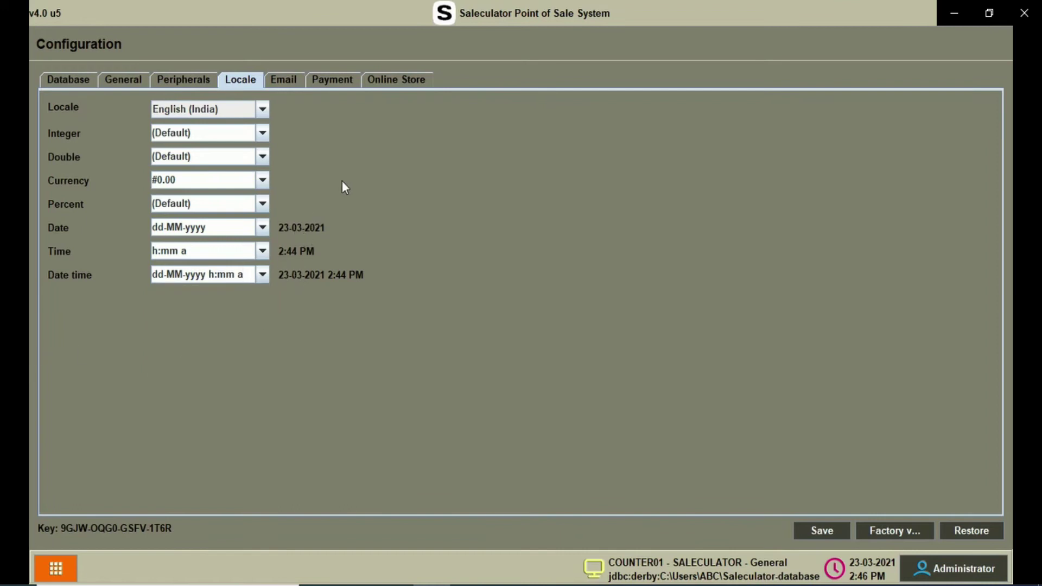
Show the Email settings with host smtp.gmail.com, port 587, authentication and TLS on
click(286, 79)
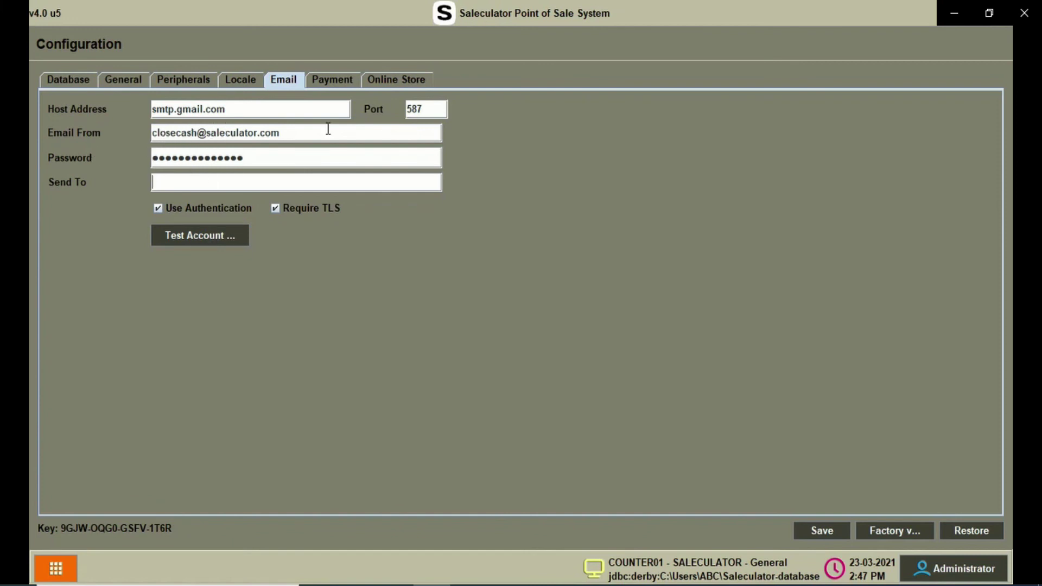
Review the Payment settings, keeping mag card reader Not defined and payment gateway external
click(330, 82)
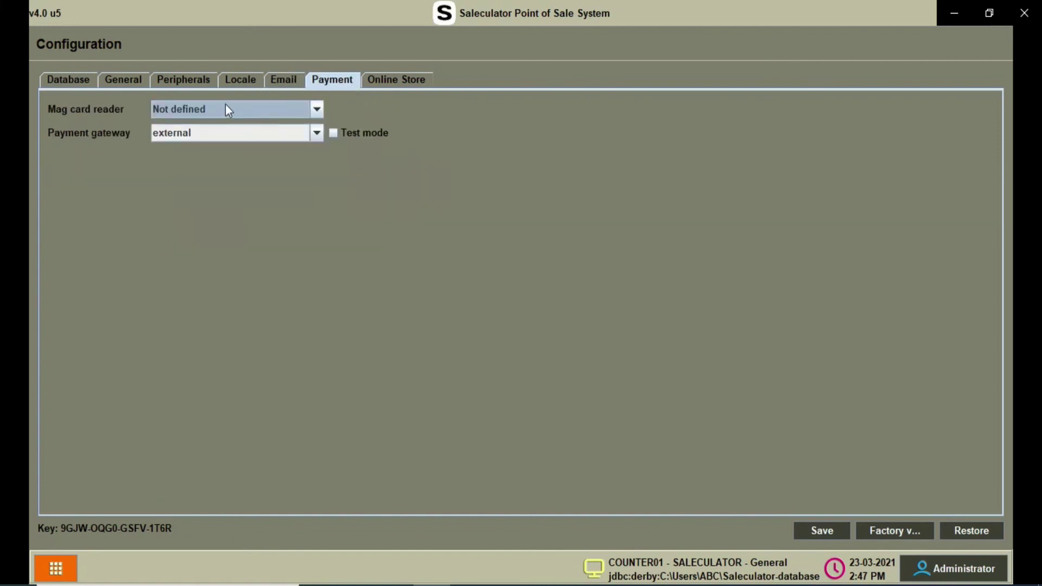
click(272, 112)
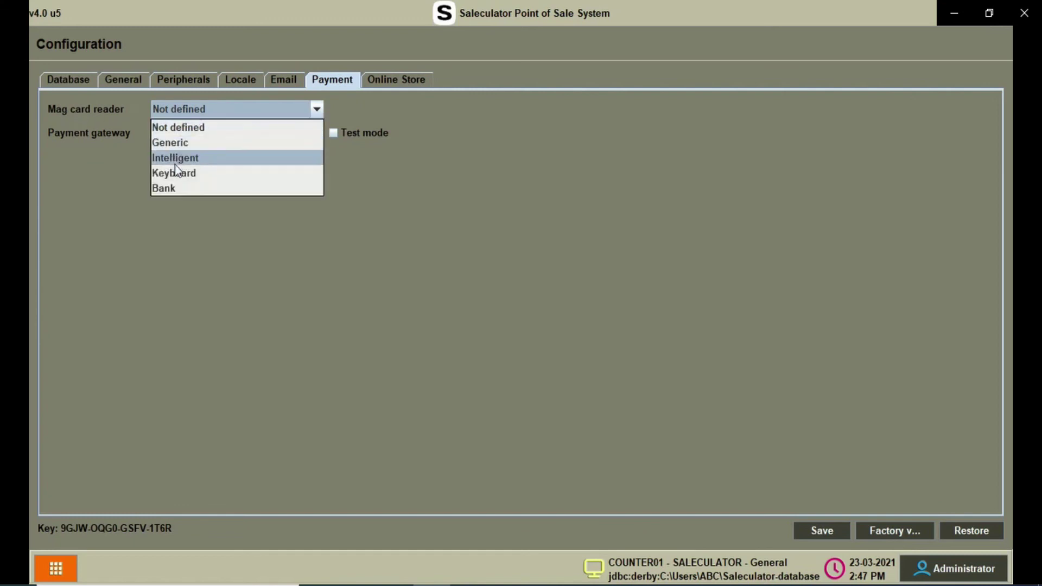
click(109, 179)
click(304, 139)
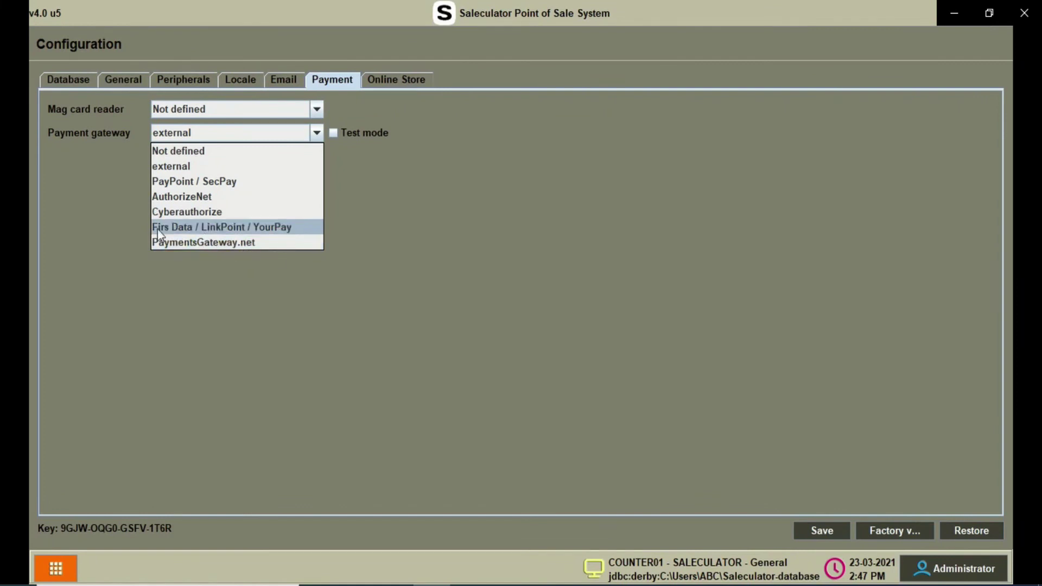
click(130, 214)
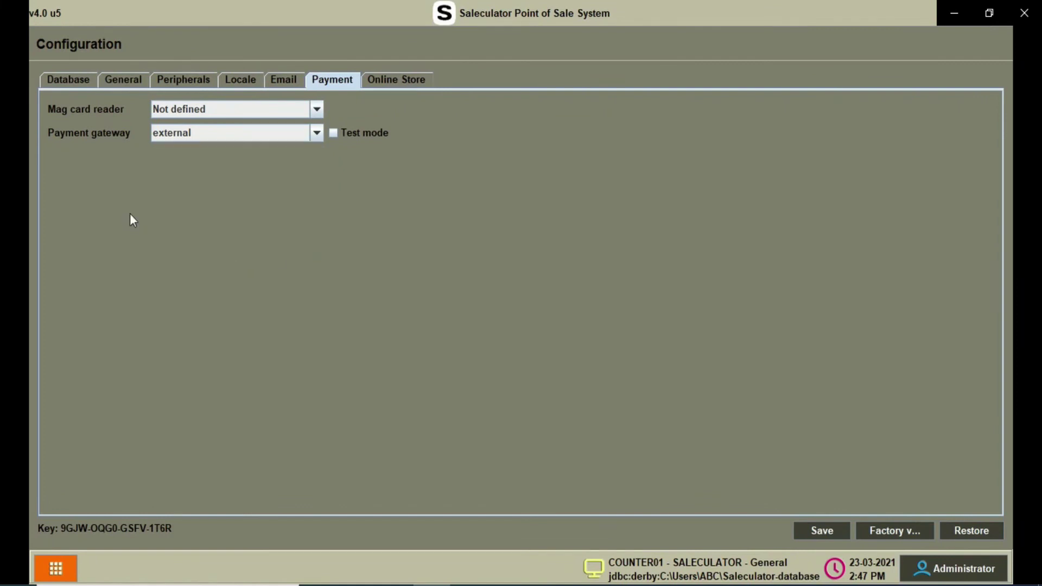
click(394, 82)
Confirm marketplace qaayima.com and place the cursor in the empty Key field
click(235, 115)
click(214, 128)
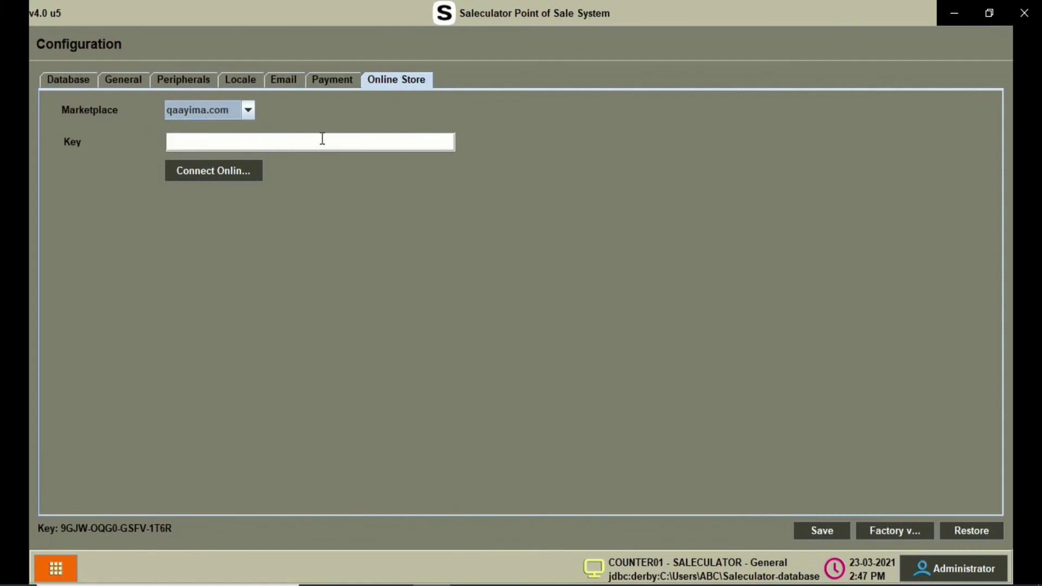
click(201, 144)
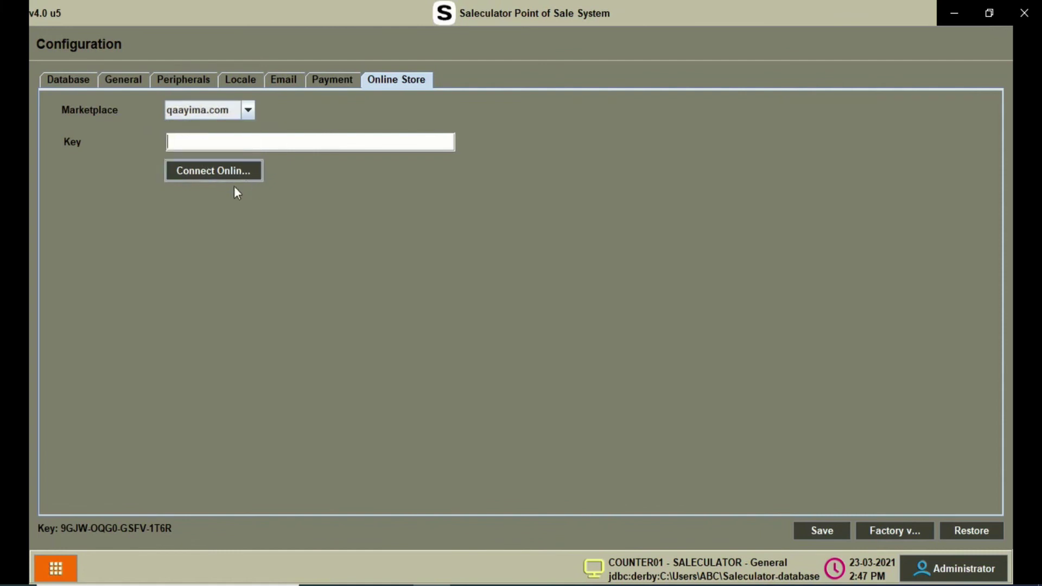